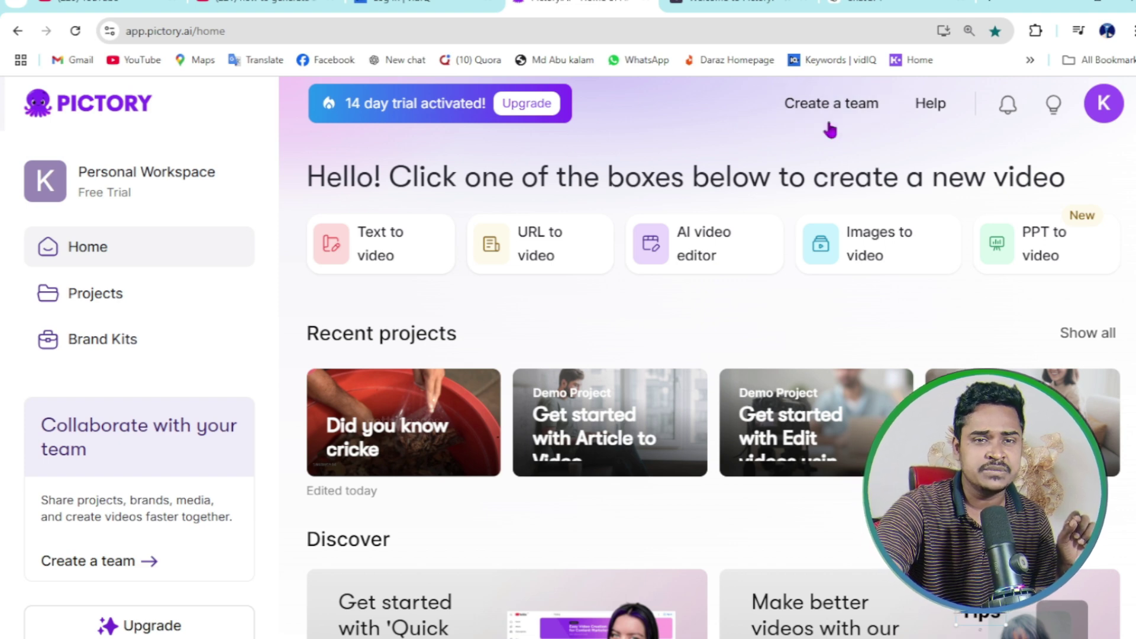
Start a new text-to-video project so the script editor opens
mouse_move(401, 236)
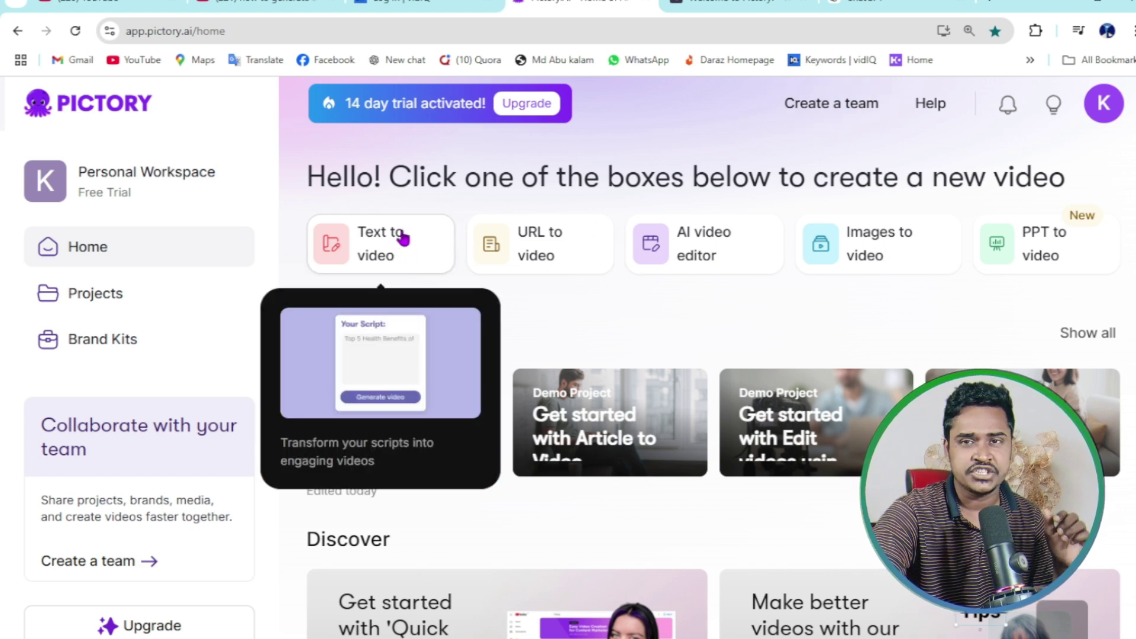
click(366, 248)
Switch to ChatGPT and request "write a motivational script for achieving personal goals"
click(887, 3)
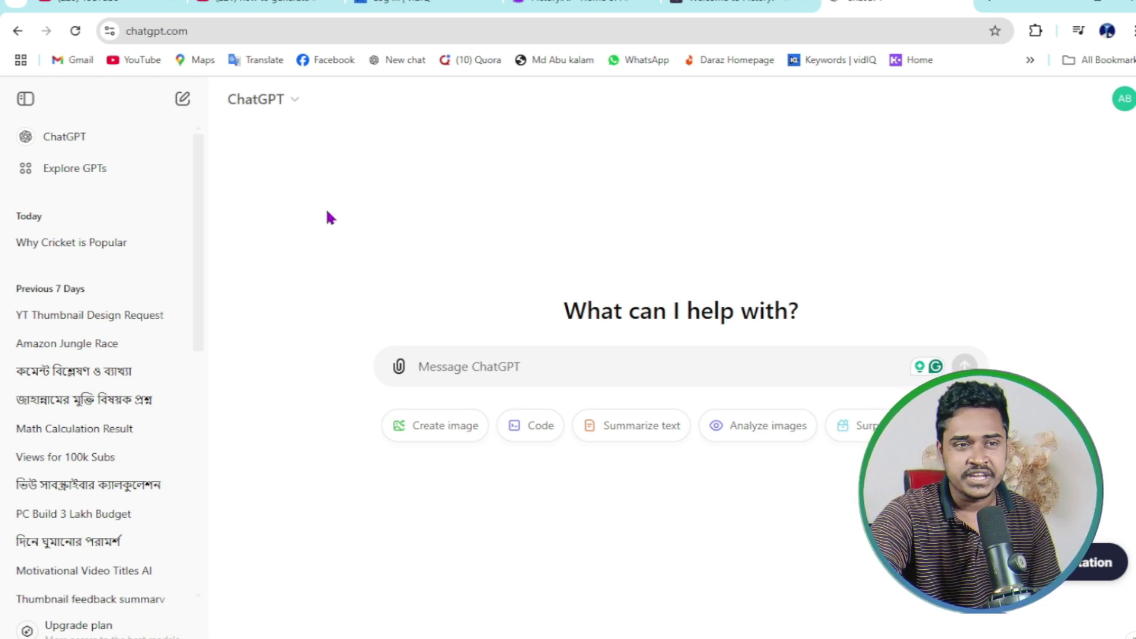
text(write a motivational script)
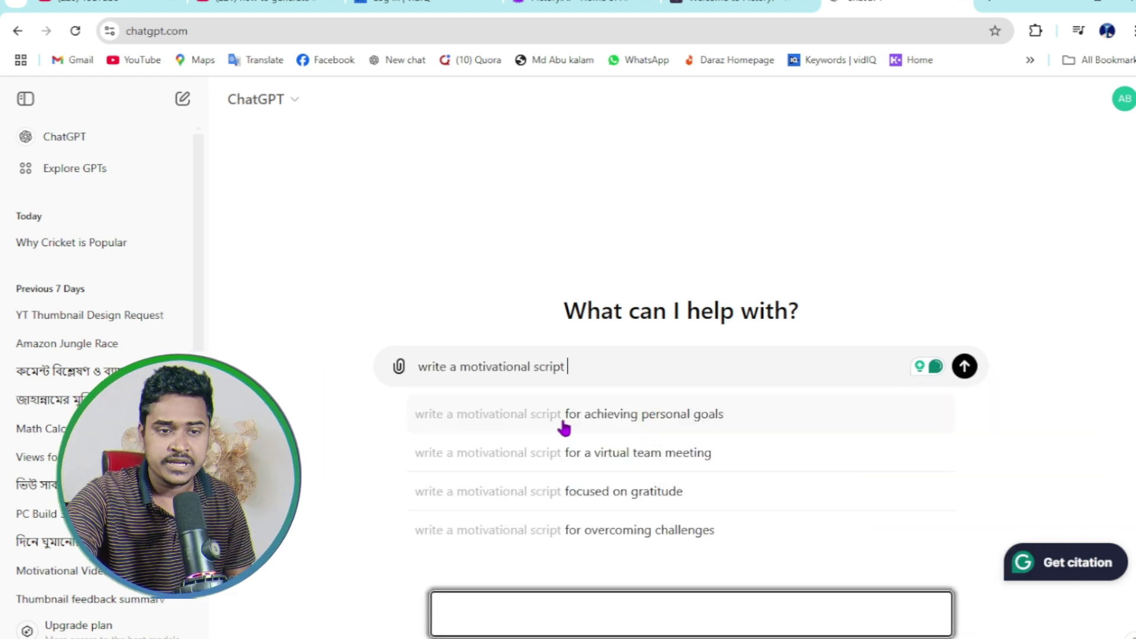
click(563, 355)
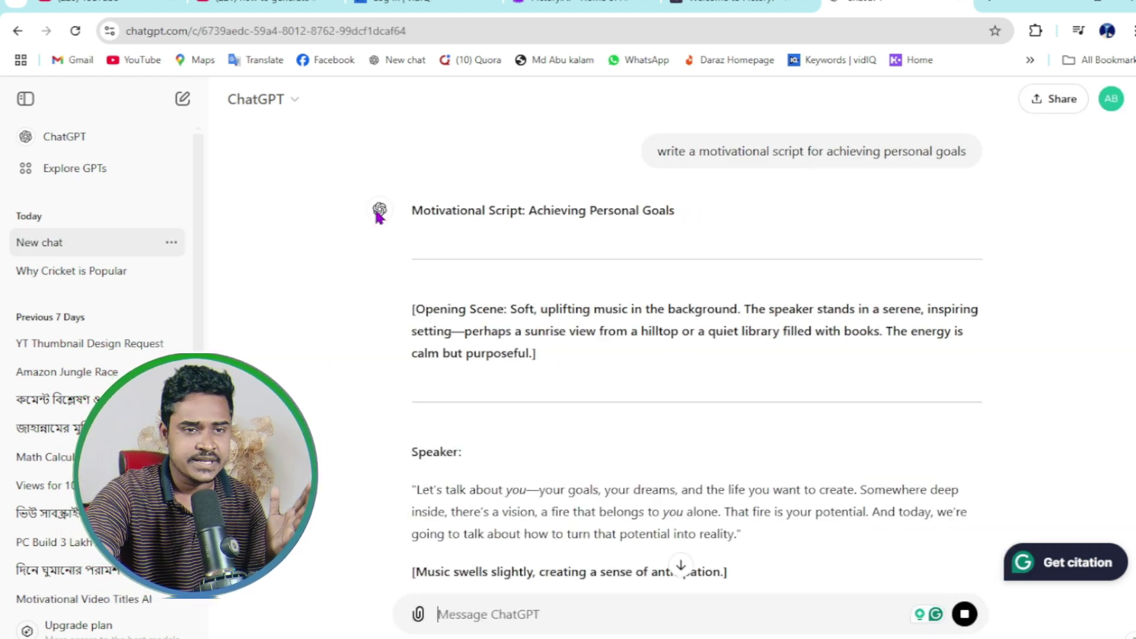
Copy the speaker's opening paragraph, starting "Let's talk about you", from the generated script into the empty Notepad document
scroll(473, 356, down, 3)
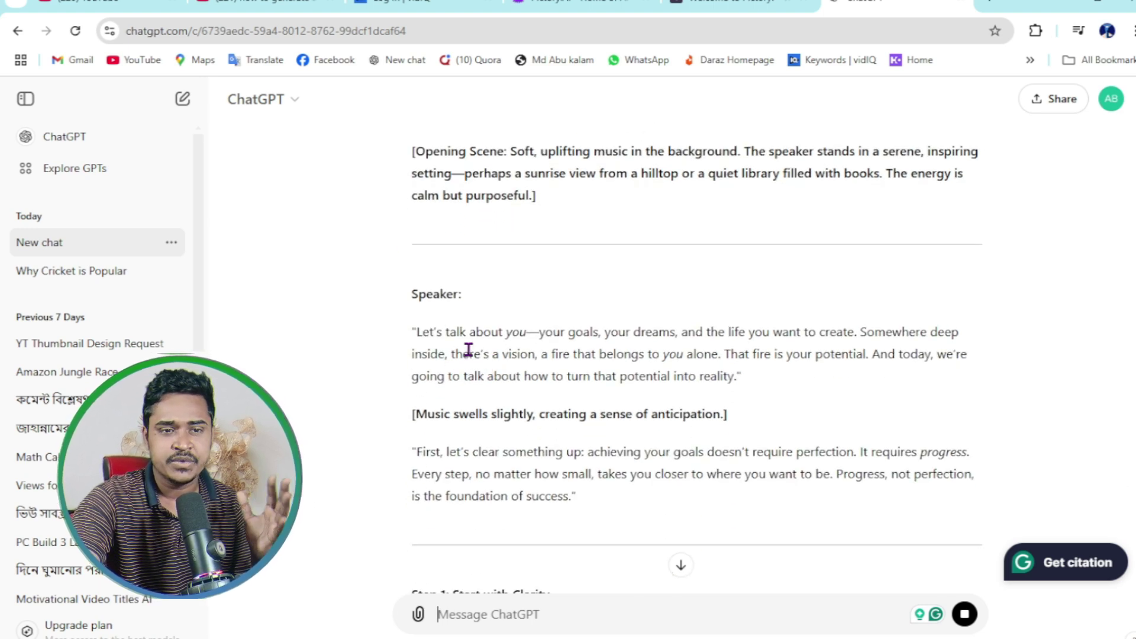
drag(407, 334, 740, 377)
key(ctrl+c)
right_click(656, 351)
click(675, 366)
key(alt+Tab)
right_click(836, 233)
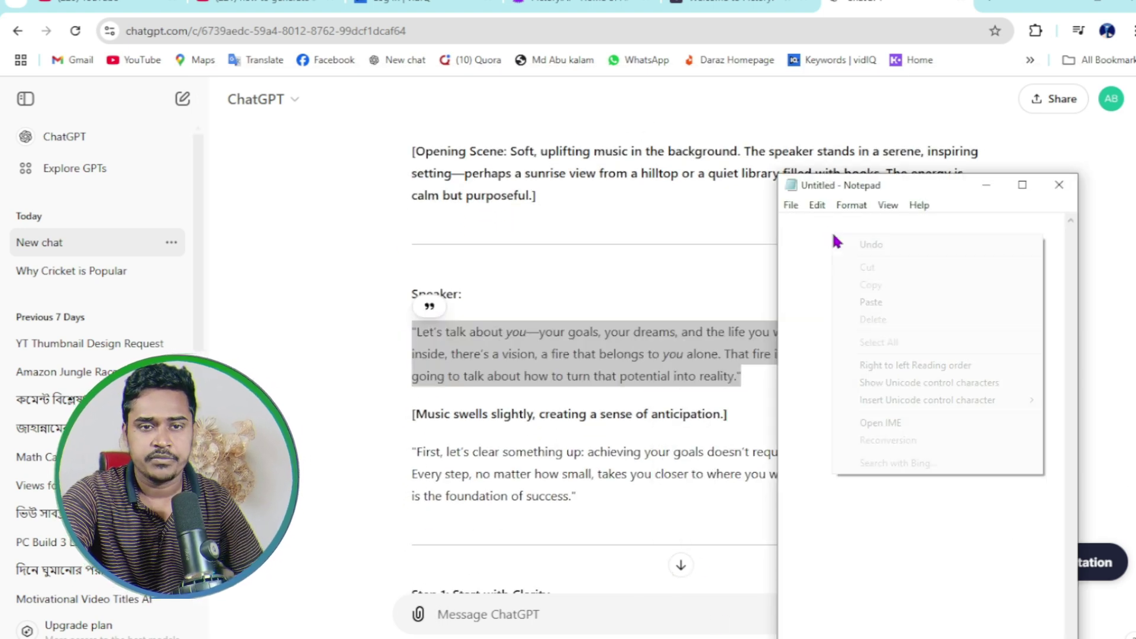
click(870, 305)
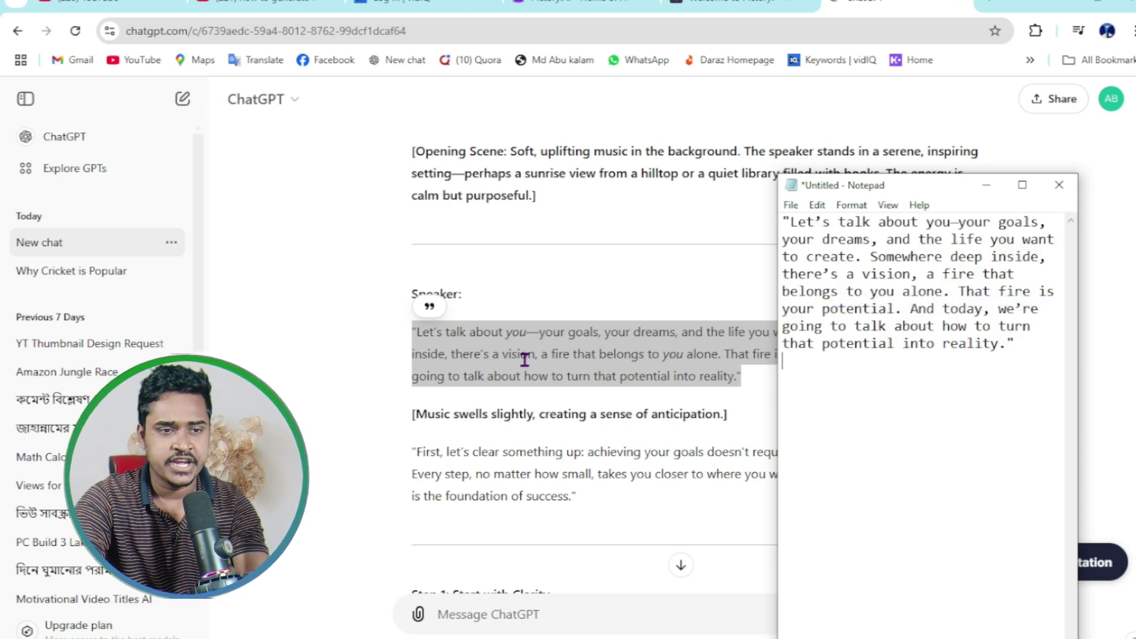
Append the spoken paragraphs starting "First, let's clear something up", "Ask yourself" and "Big dreams can feel overwhelming" to the Notepad script
click(408, 414)
drag(411, 449, 575, 499)
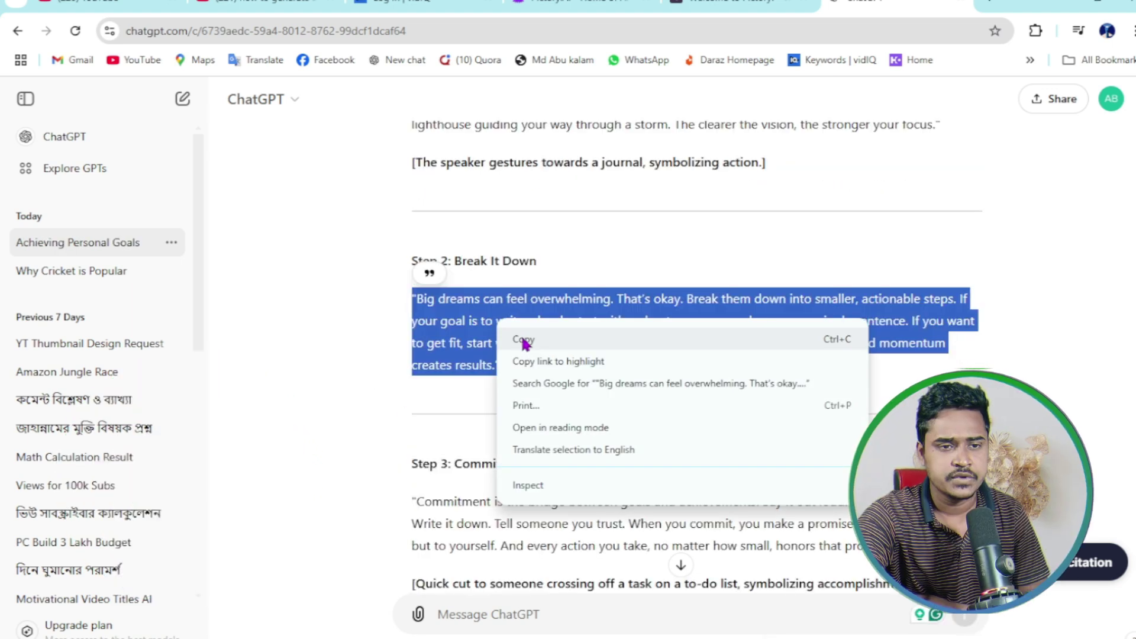
click(526, 338)
key(alt+Tab)
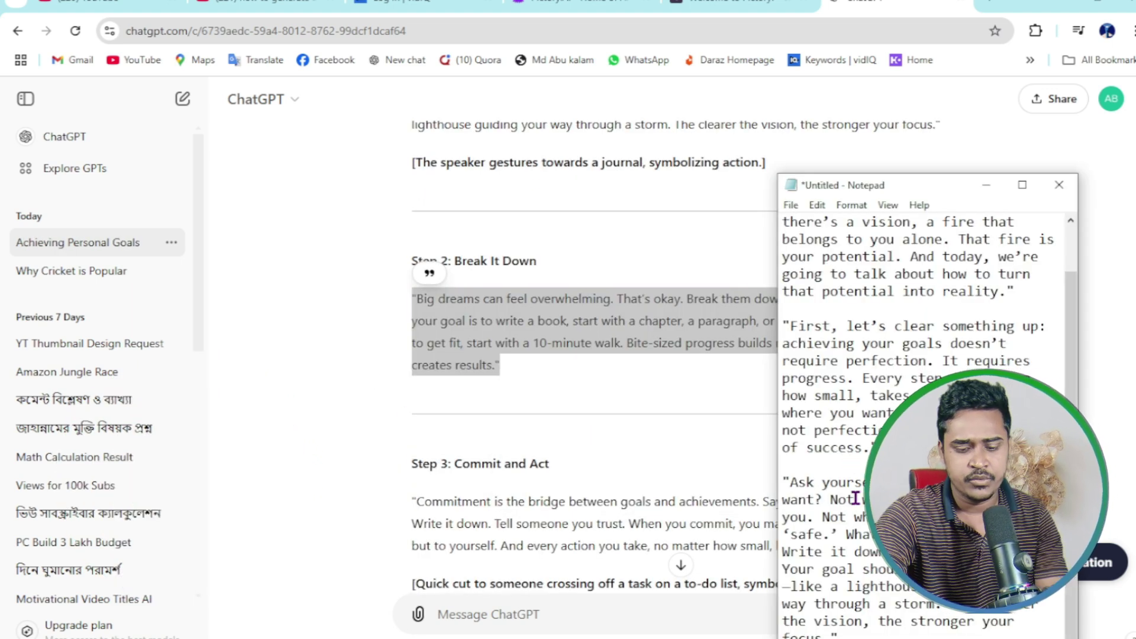
key(Return)
text("Big dreams can feel overwhelming. That’s okay. Break them down into smaller, actionable steps. If your goal is to write a book, start with a chapter, a paragraph, or even a single sentence. If you want to get fit, start with a 10-minute walk. Bite-sized progress builds momentum—and momentum creates results.")
Copy the entire Notepad script into Pictory's script editor and proceed to the storyboard
key(ctrl+a)
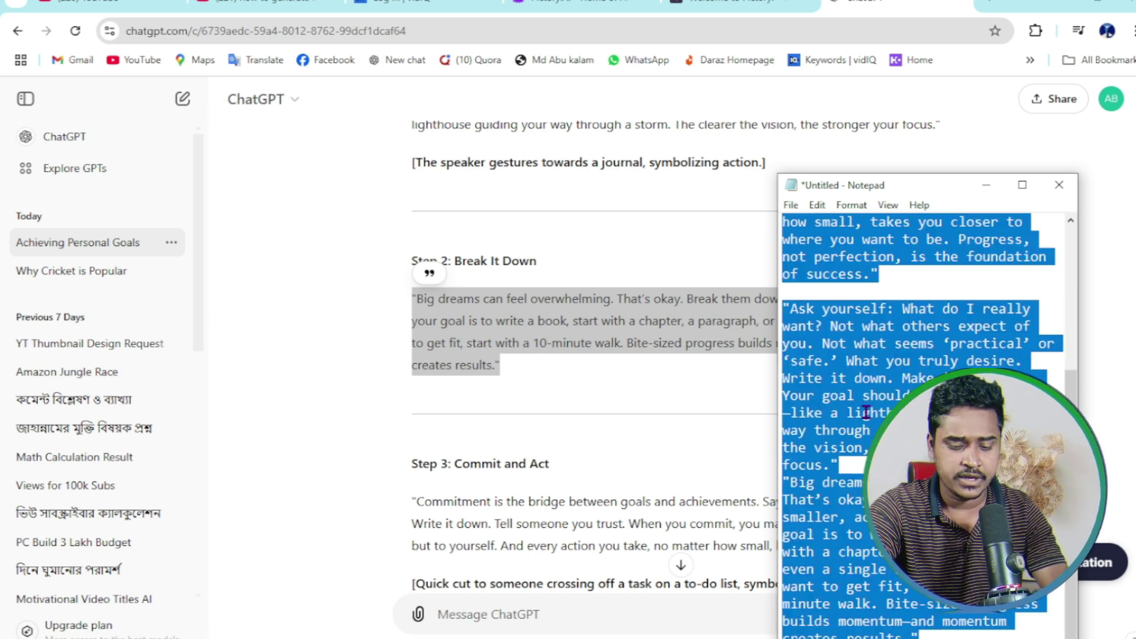
click(495, 153)
click(577, 5)
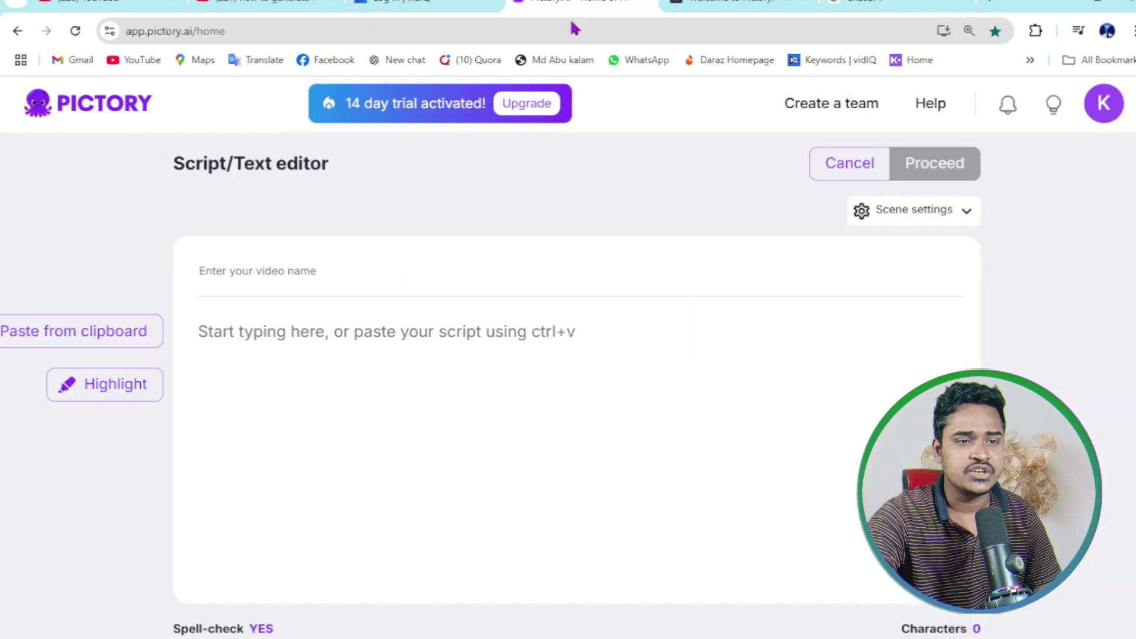
click(266, 345)
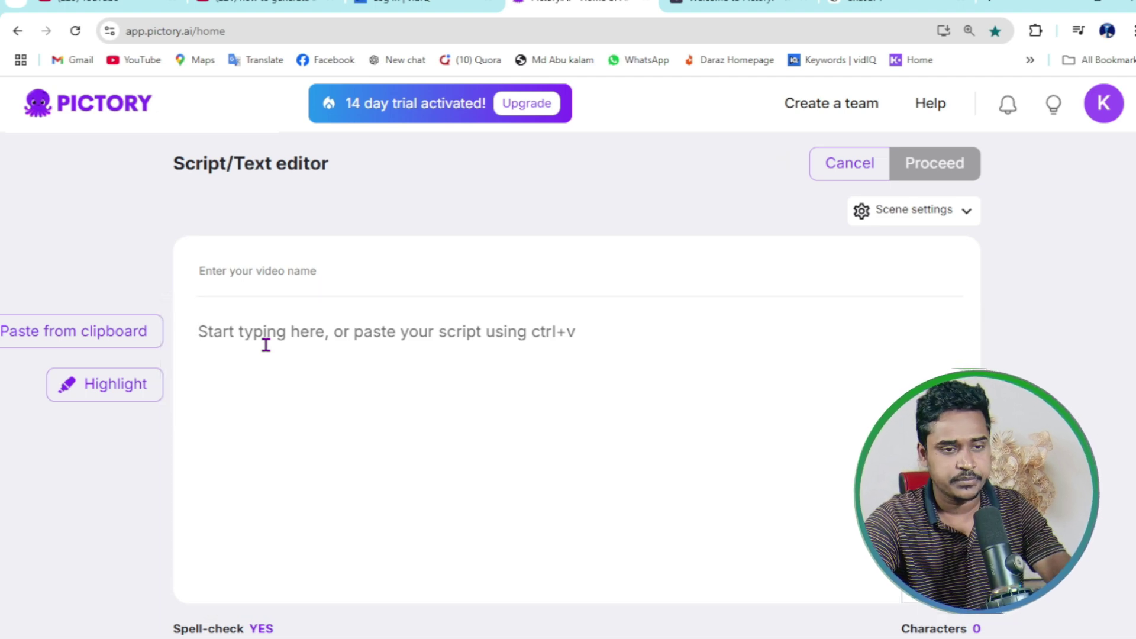
key(ctrl+v)
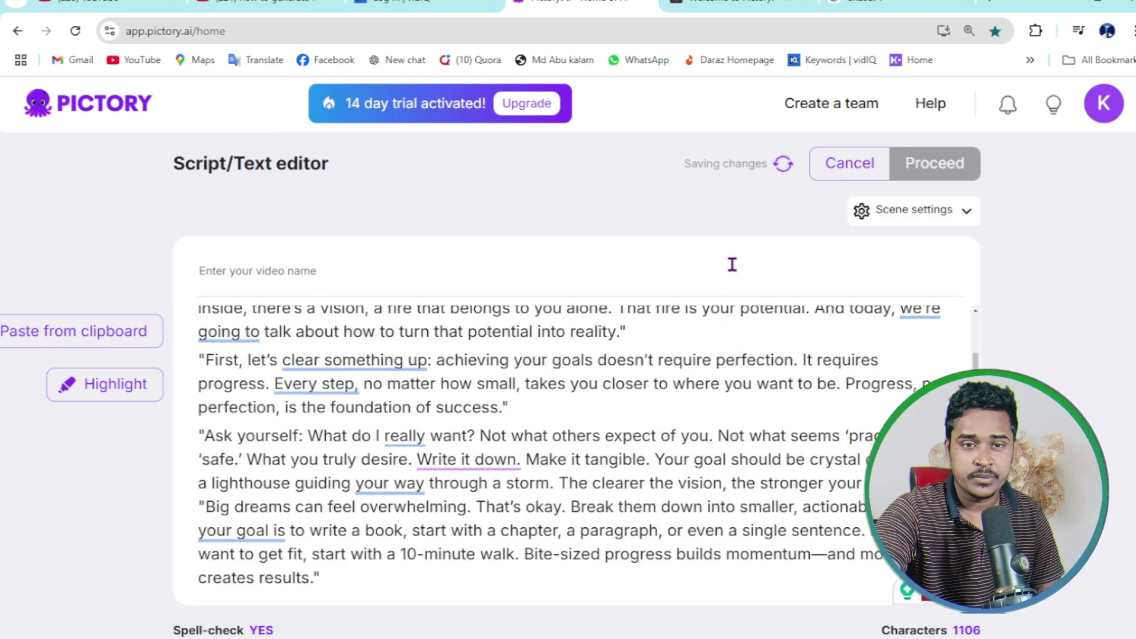
click(927, 177)
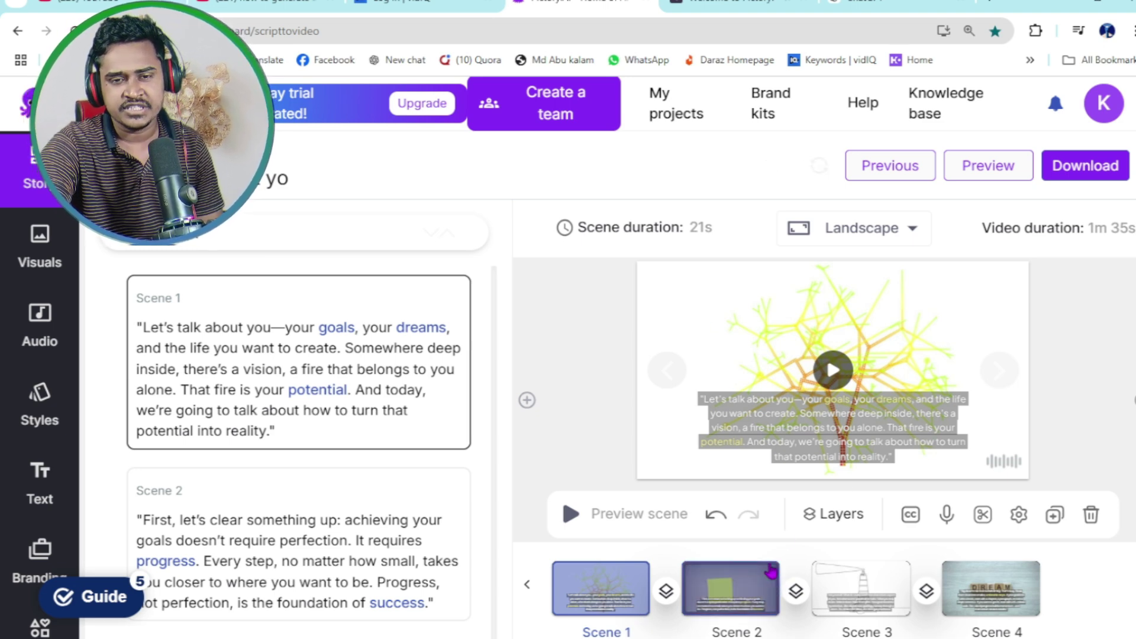
Listen to the background music track already applied to the video
click(40, 326)
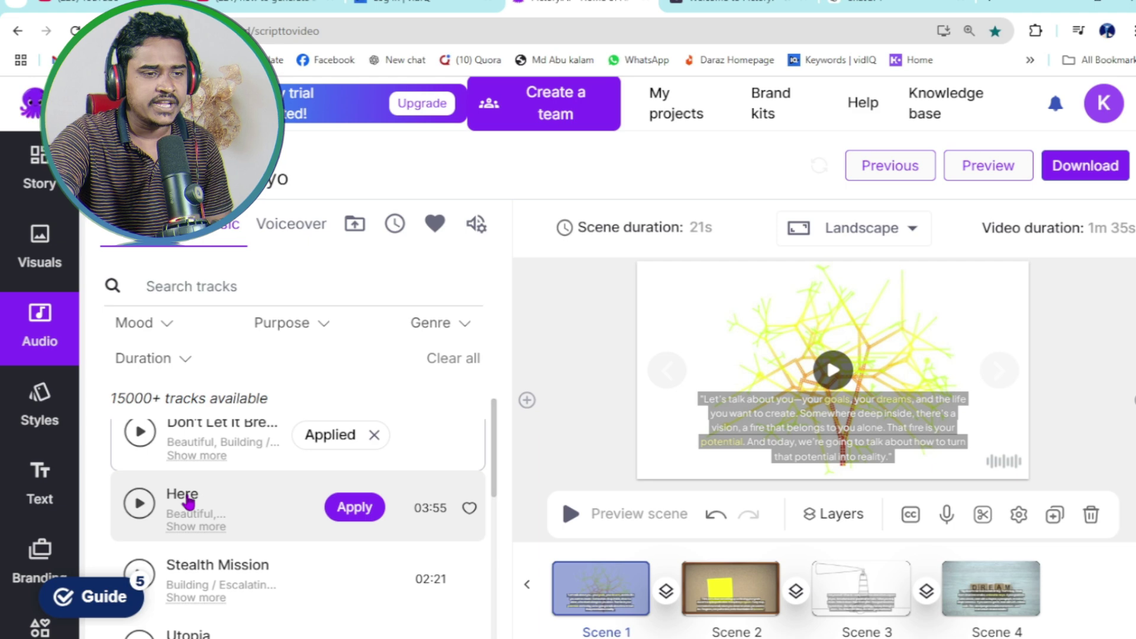
click(142, 435)
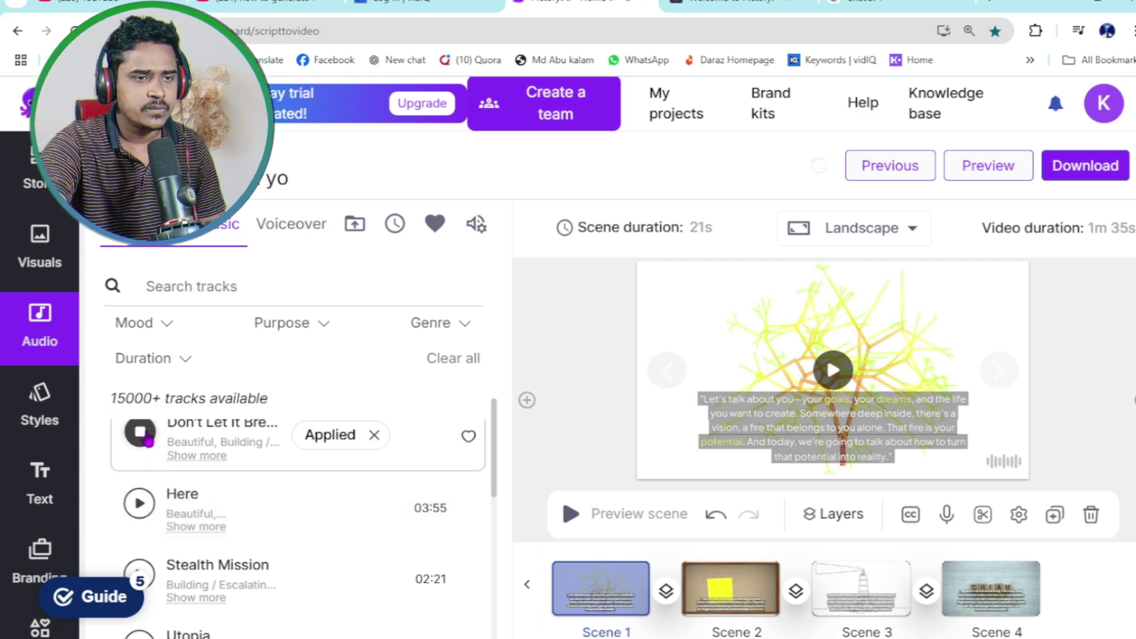
Audition the premium English voice Abby and generate and apply it as the voiceover
click(289, 230)
click(148, 465)
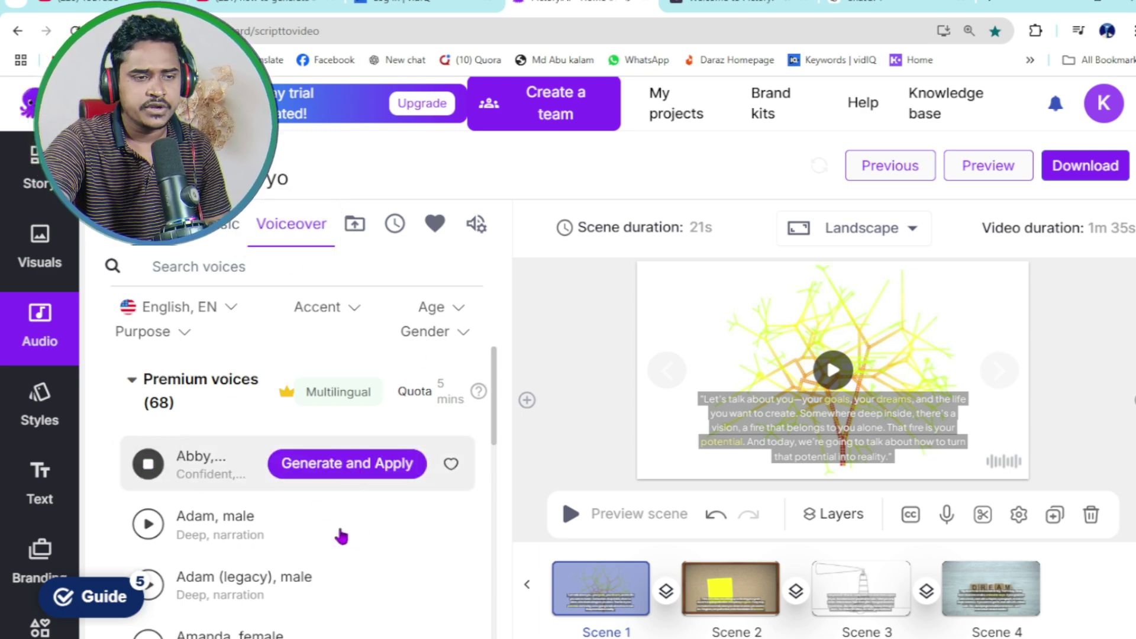
click(351, 474)
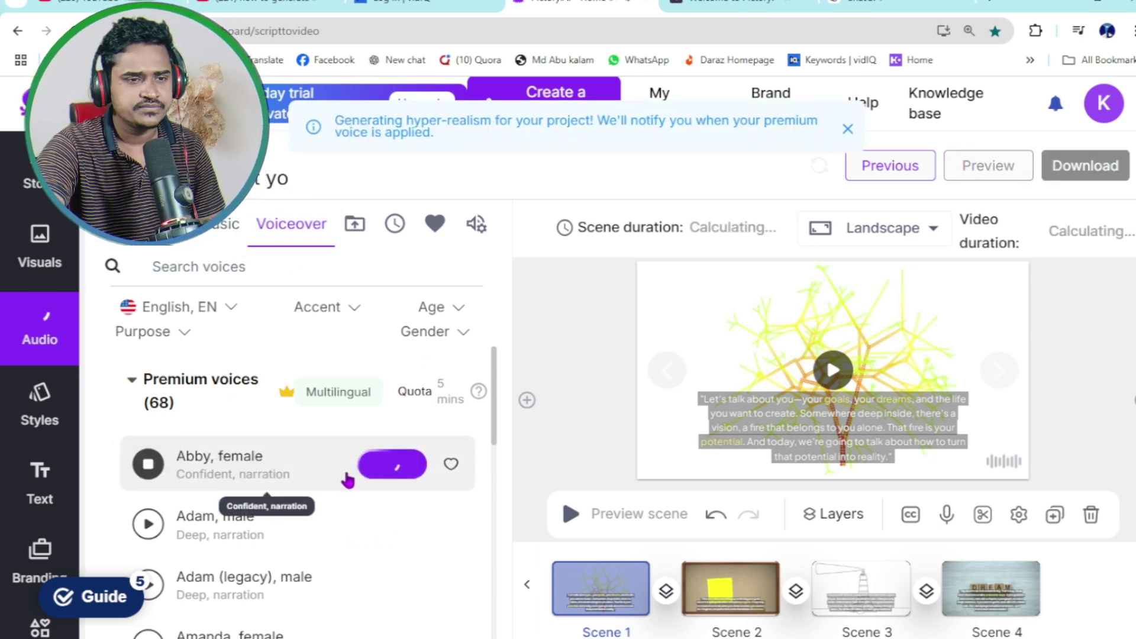
click(148, 464)
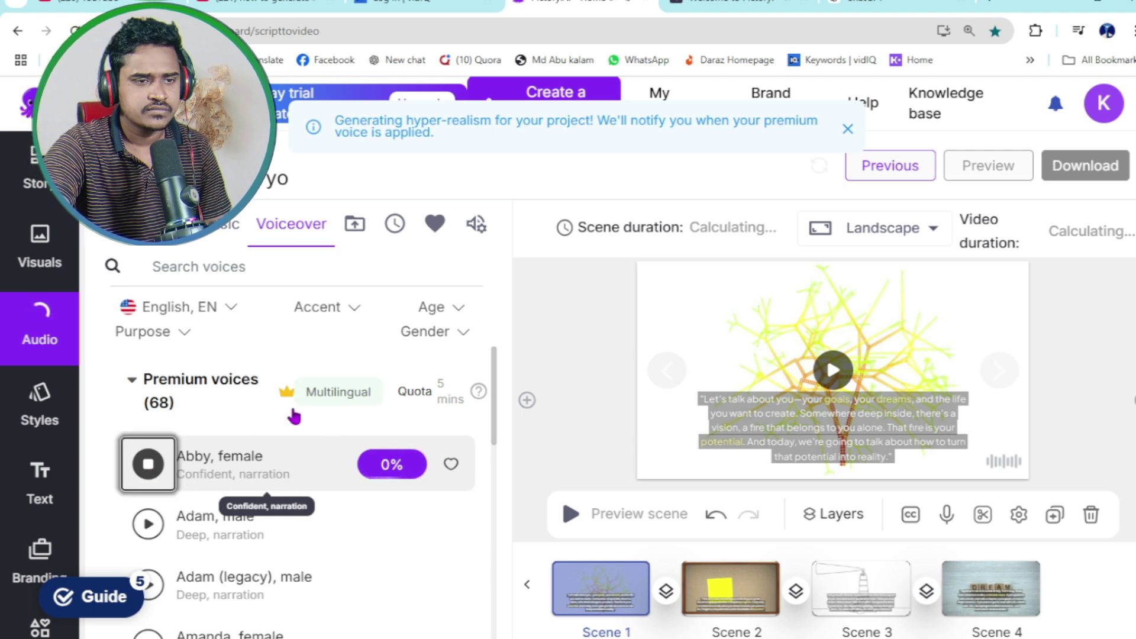
Audition the premium voices Annabell and Antony, and generate and apply Antony (not the legacy version) as the voiceover
scroll(153, 479, down, 3)
scroll(151, 479, down, 1)
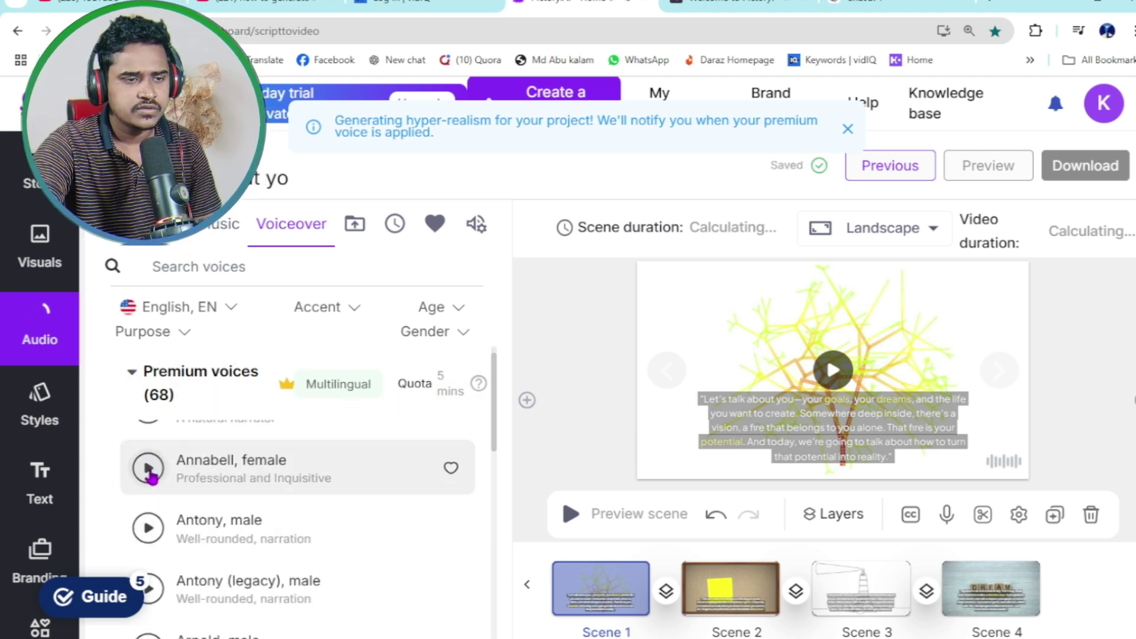
click(148, 468)
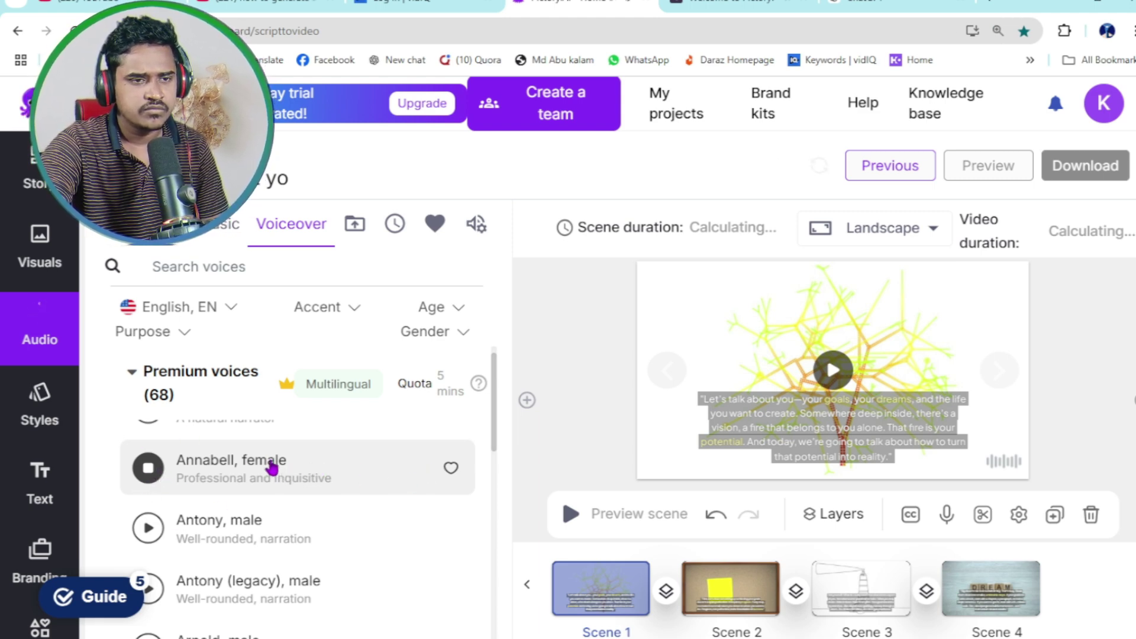
click(149, 530)
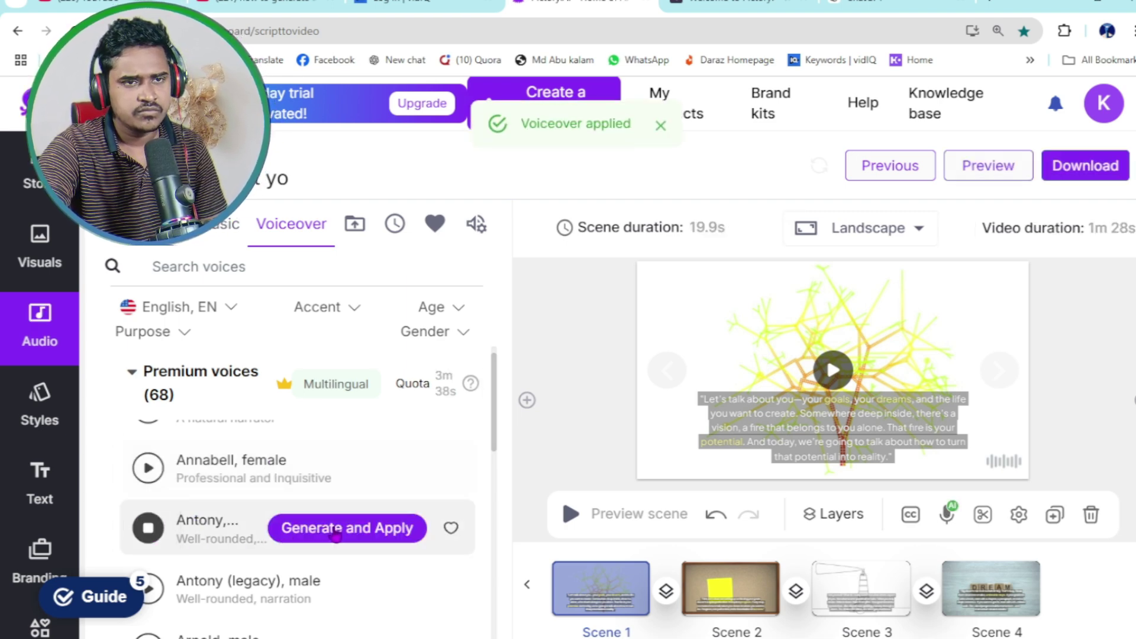
click(335, 534)
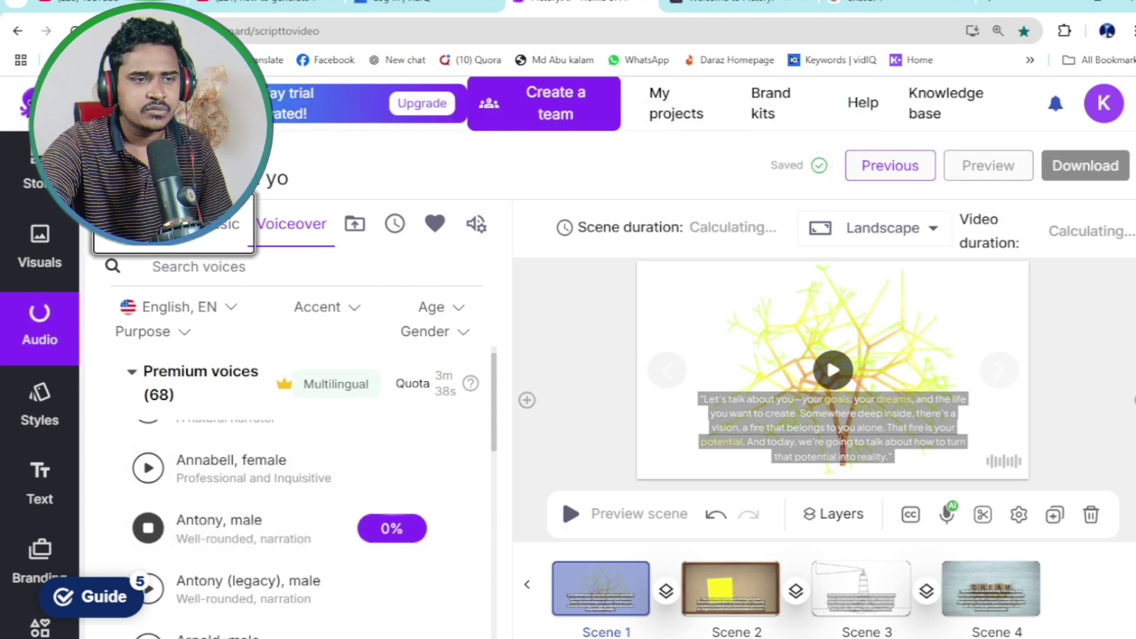
Hide the caption text on scene 1, preview the scene without it, and show the text again
click(228, 223)
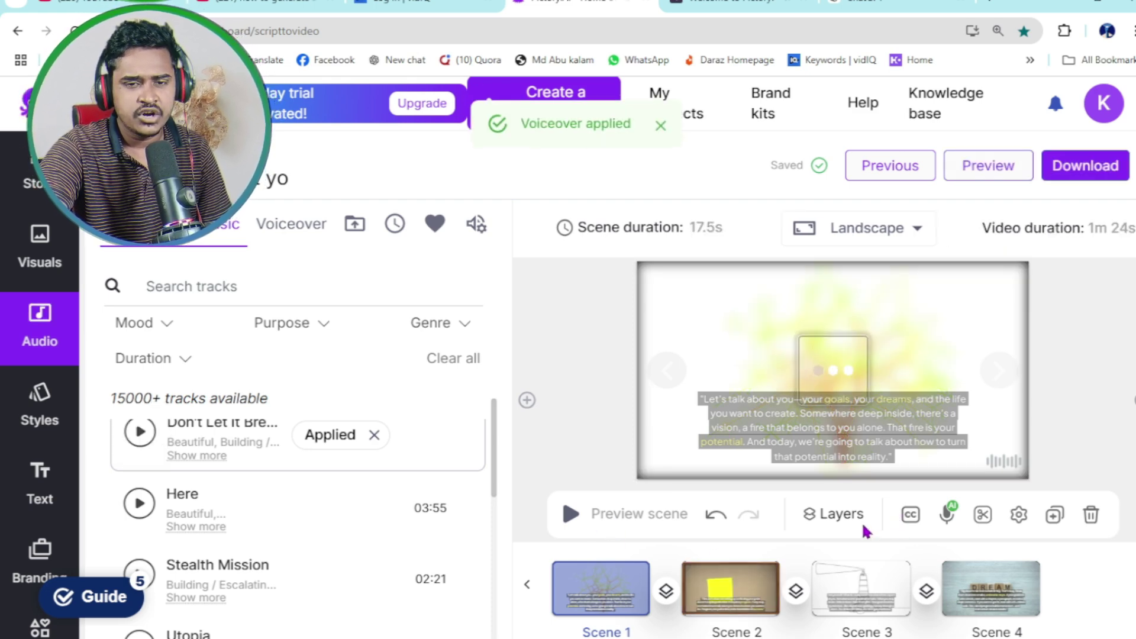
click(911, 515)
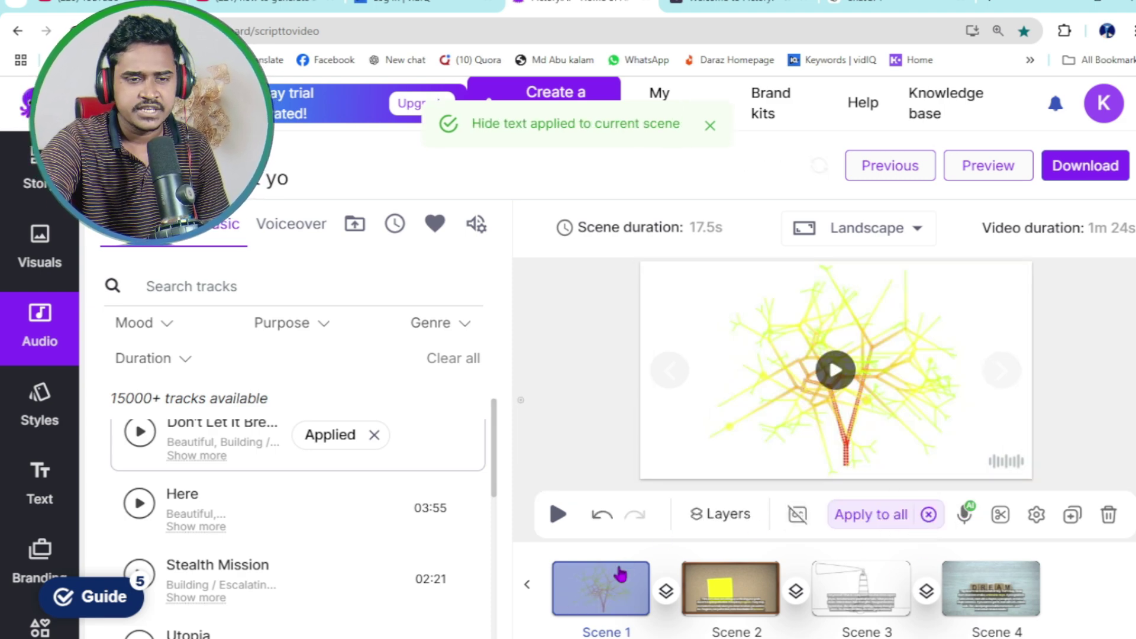
click(562, 521)
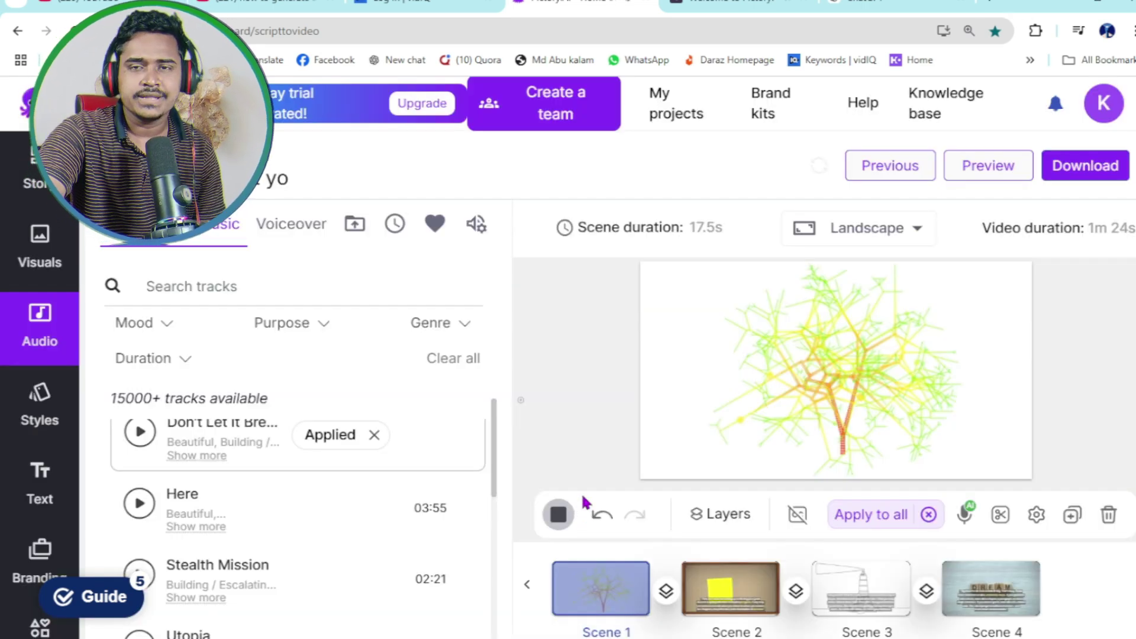
click(584, 501)
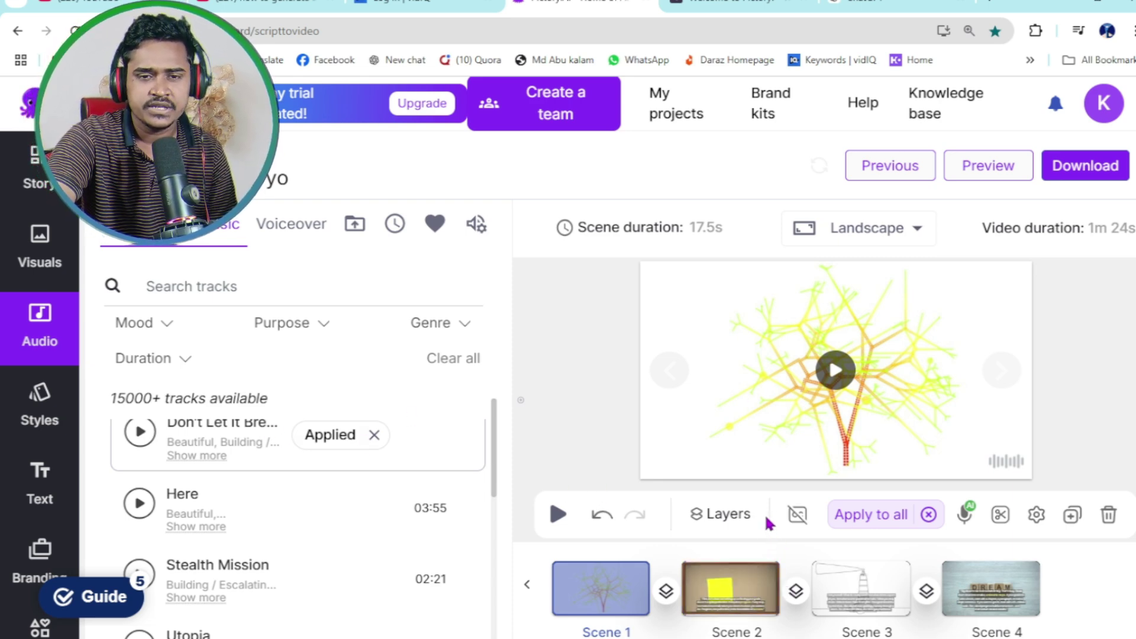
click(796, 514)
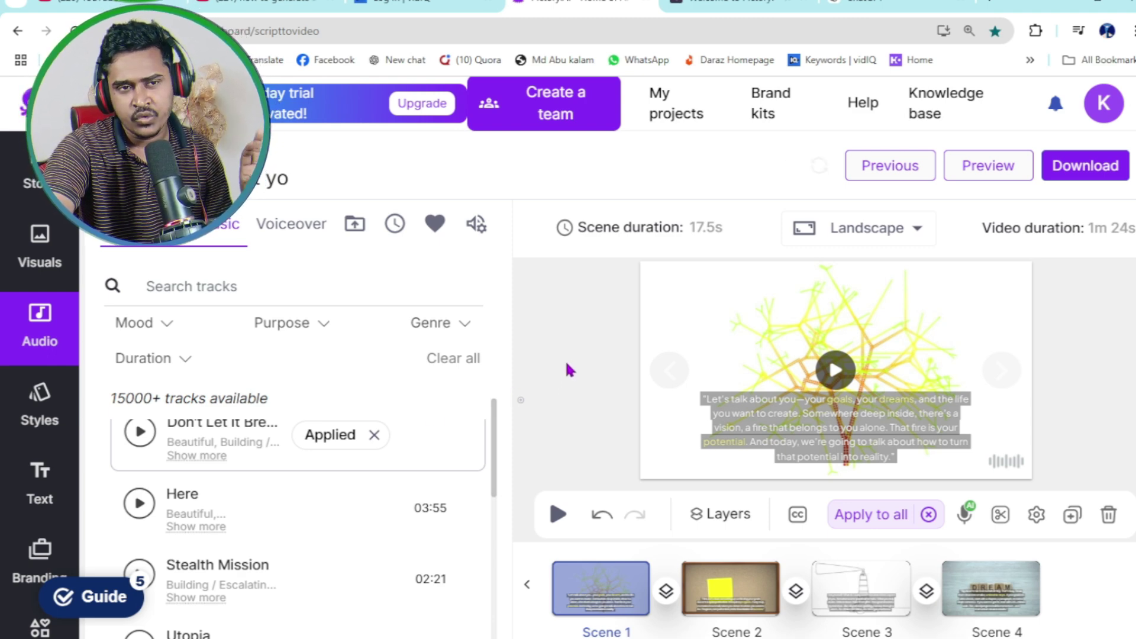
Start rendering the video for download
click(1082, 167)
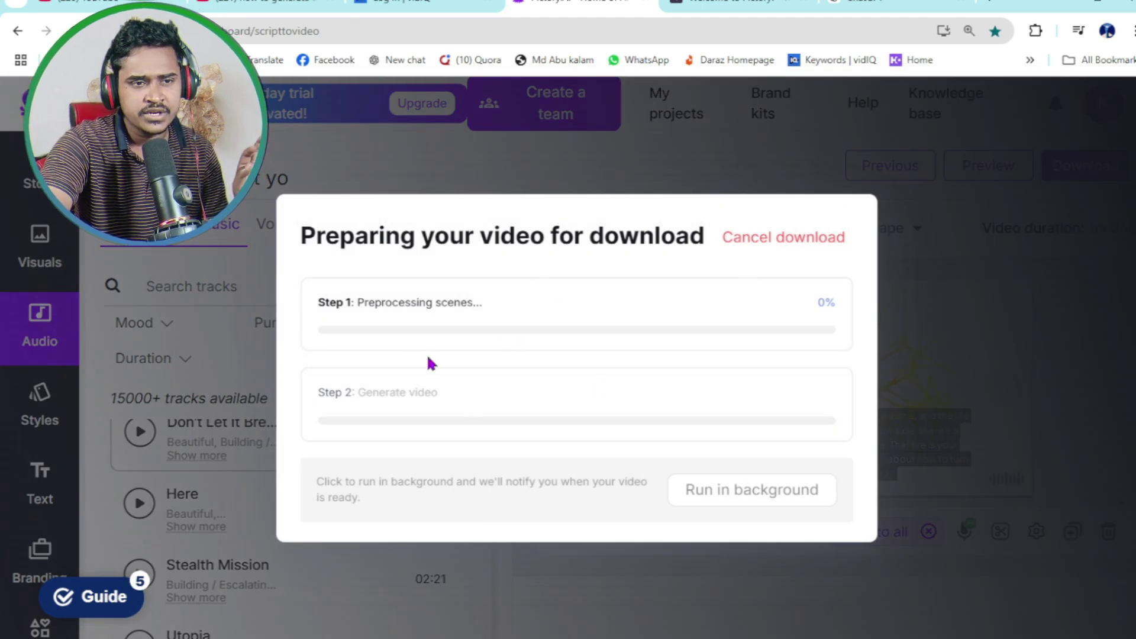